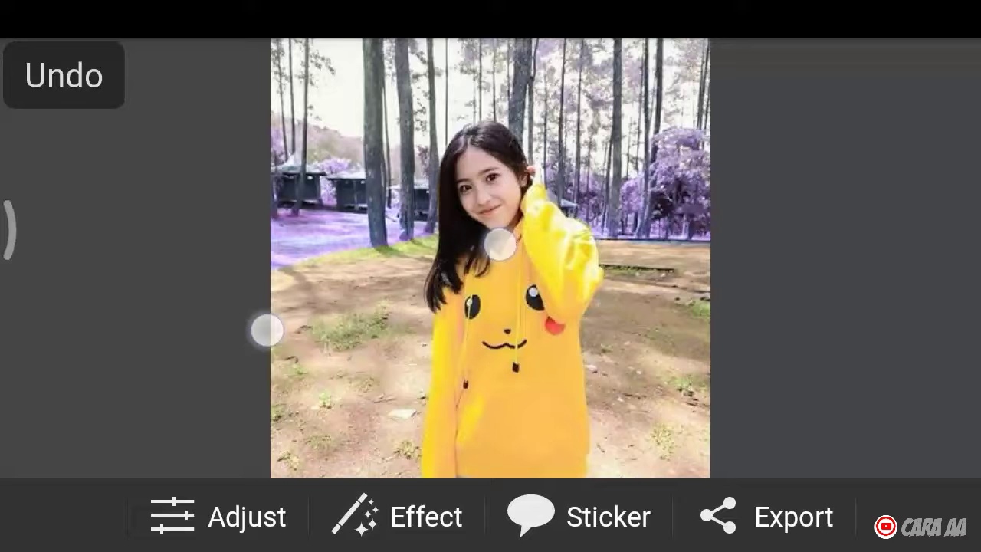
Step: Zoom and pan around the purple-edited forest portrait to inspect it up close
mouse_move(500, 243)
mouse_down()
mouse_move(740, 377)
mouse_move(636, 342)
mouse_up()
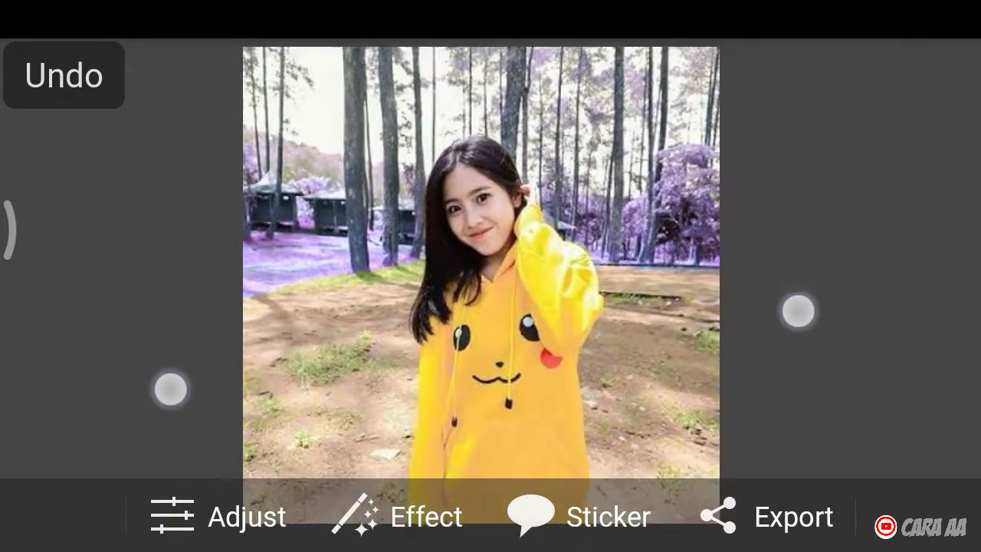
mouse_move(799, 309)
mouse_down()
mouse_move(637, 330)
mouse_move(794, 316)
mouse_move(866, 337)
mouse_move(807, 403)
mouse_move(735, 397)
mouse_move(786, 386)
mouse_move(855, 408)
mouse_up()
mouse_move(591, 291)
mouse_down()
mouse_move(684, 317)
mouse_move(751, 372)
mouse_move(690, 226)
mouse_move(712, 329)
mouse_move(627, 306)
mouse_move(710, 314)
mouse_up()
mouse_move(138, 371)
mouse_down()
mouse_move(154, 357)
mouse_move(250, 339)
mouse_move(185, 310)
mouse_move(153, 263)
mouse_move(157, 241)
mouse_up()
click(175, 350)
mouse_move(154, 313)
mouse_down()
mouse_move(212, 355)
mouse_move(107, 429)
mouse_move(189, 300)
mouse_move(138, 373)
mouse_move(234, 313)
mouse_move(146, 366)
mouse_move(105, 411)
mouse_move(197, 360)
mouse_move(182, 402)
mouse_up()
mouse_move(130, 366)
mouse_down()
mouse_move(214, 324)
mouse_move(254, 281)
mouse_move(169, 368)
mouse_move(153, 420)
mouse_up()
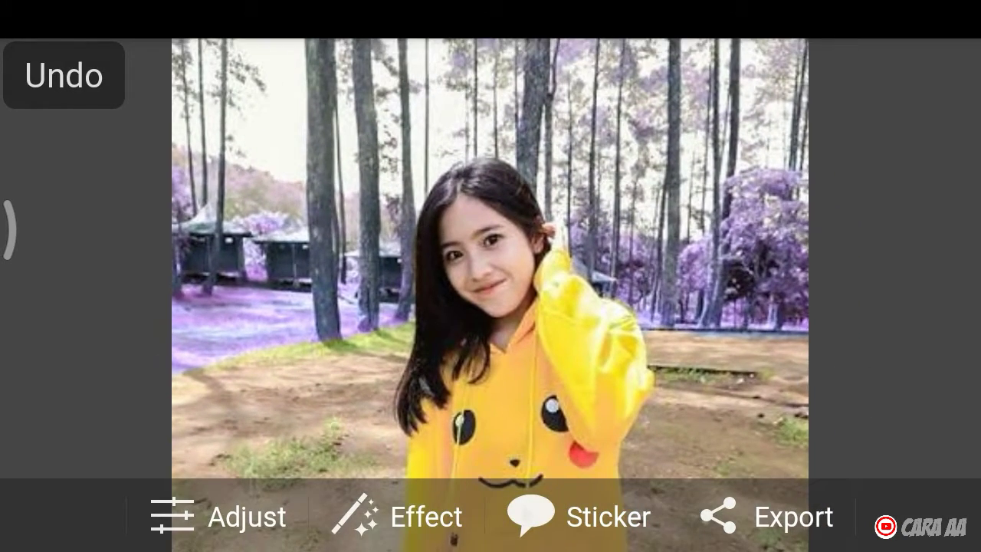
mouse_move(151, 351)
mouse_down()
mouse_move(253, 324)
mouse_move(145, 390)
mouse_move(261, 311)
mouse_move(237, 376)
mouse_move(257, 383)
mouse_up()
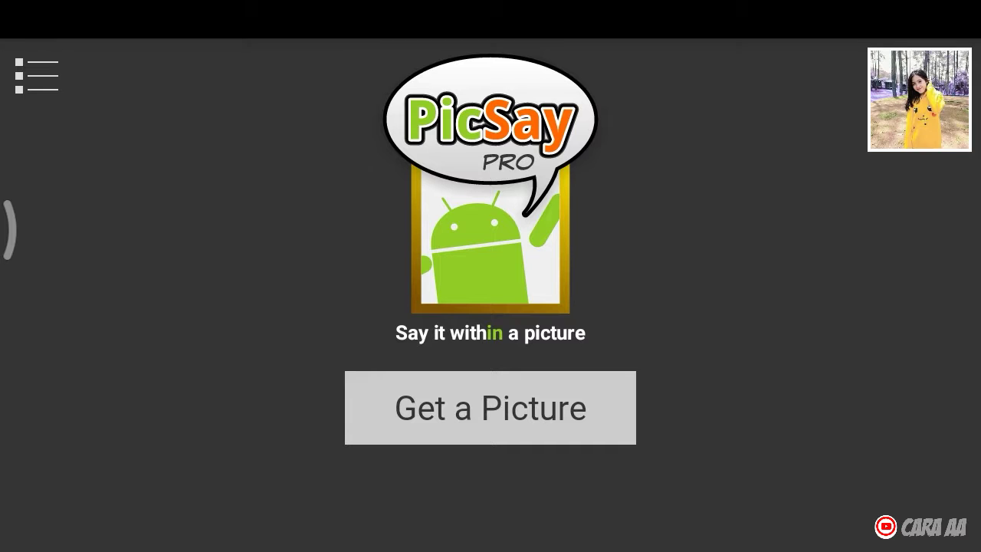
Step: Load the original natural-colour forest portrait and open the Adjust list, scrolled to the bottom
click(565, 404)
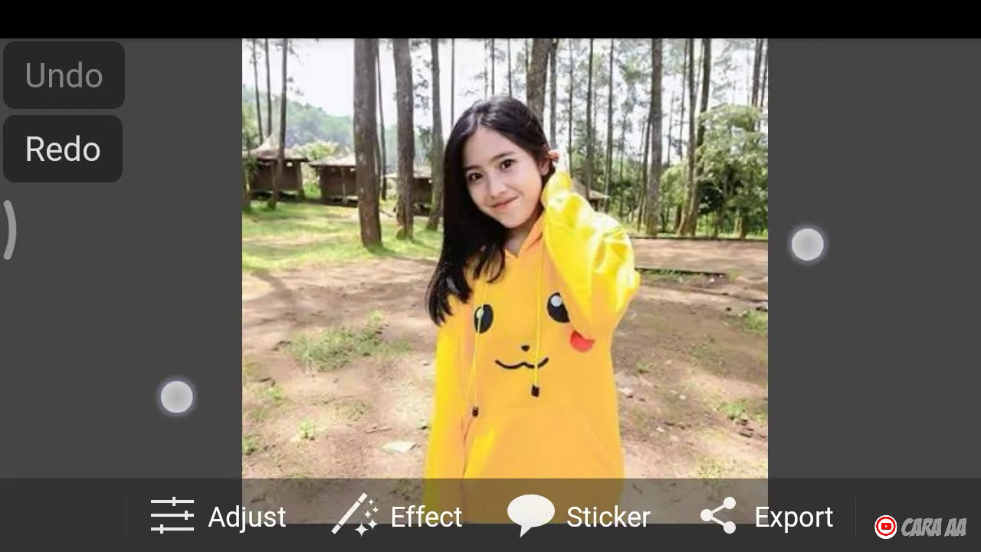
drag(806, 243, 705, 240)
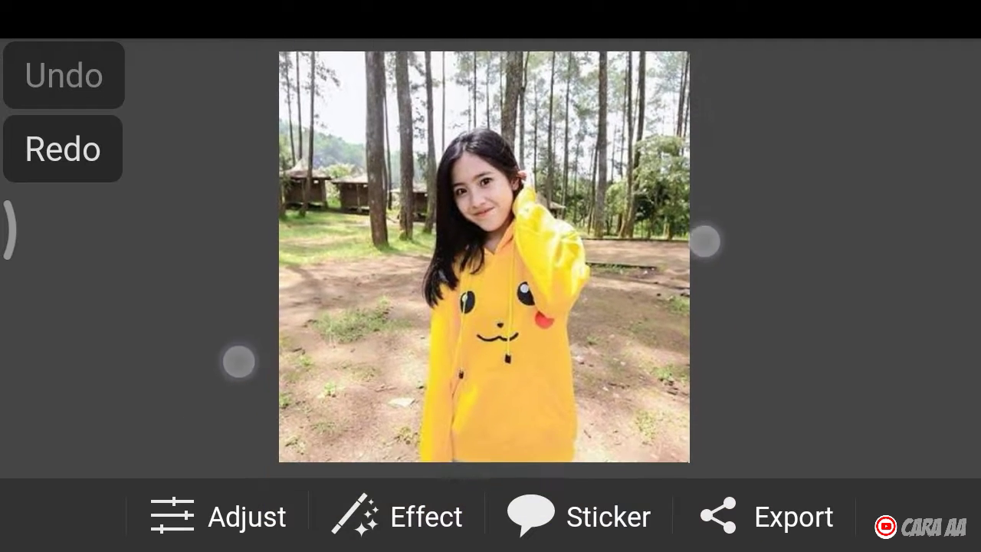
click(207, 518)
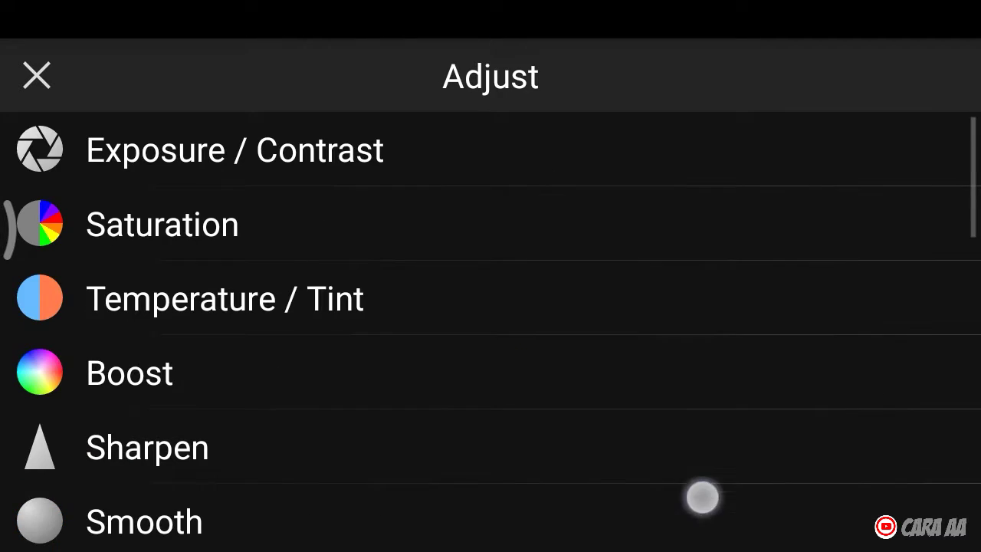
scroll(702, 497, down, 5)
scroll(759, 214, down, 5)
scroll(783, 232, down, 4)
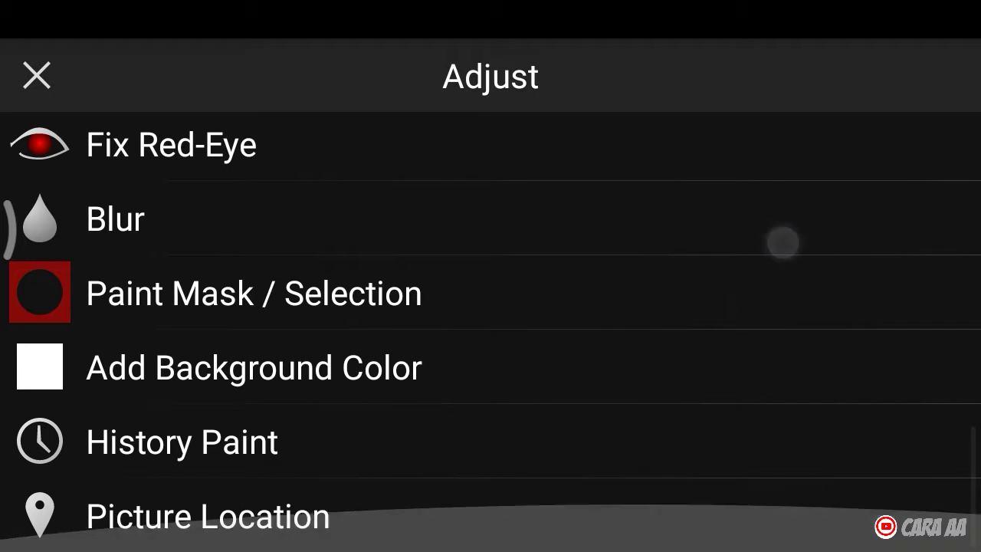
Step: Pick the Select brush and zoom in on the photo's background
click(253, 293)
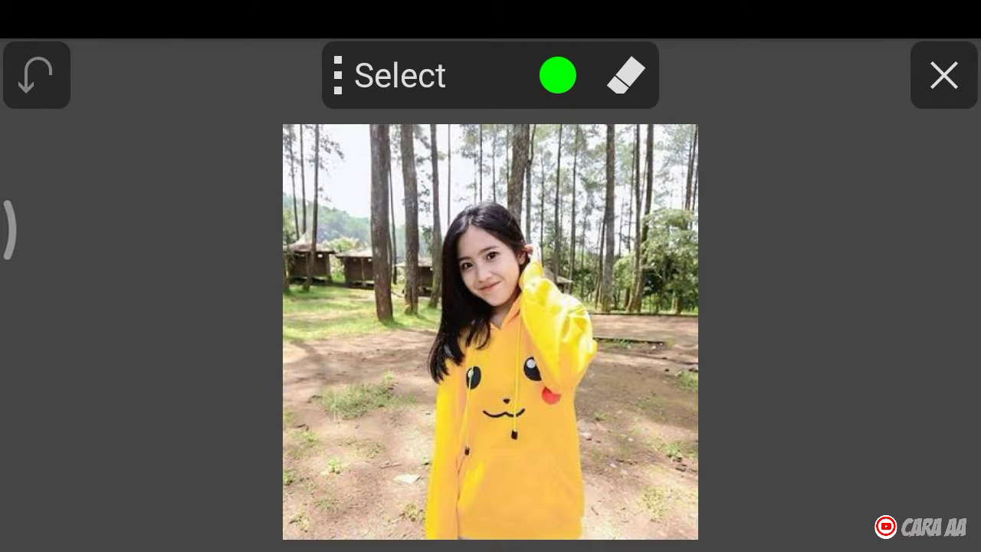
scroll(501, 354, down, 2)
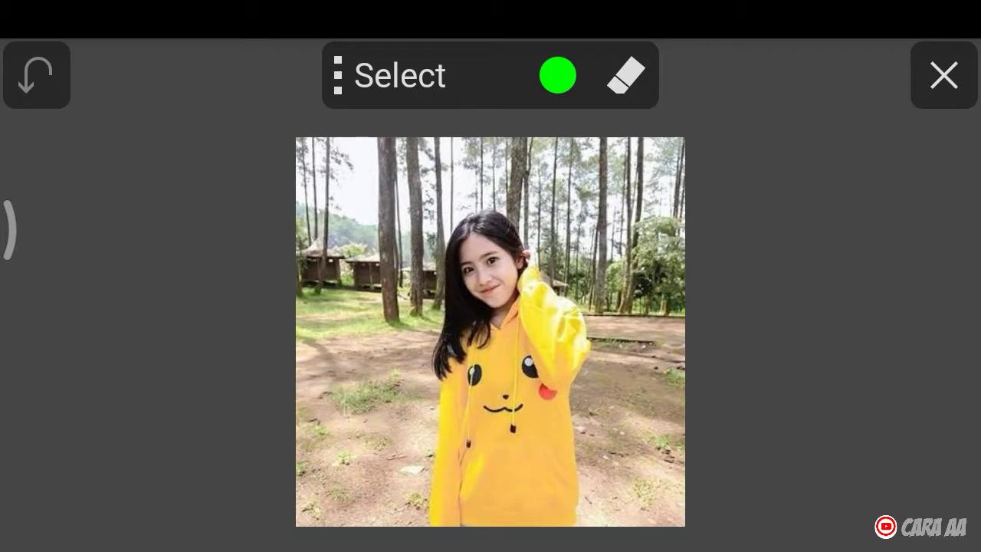
scroll(475, 337, up, 3)
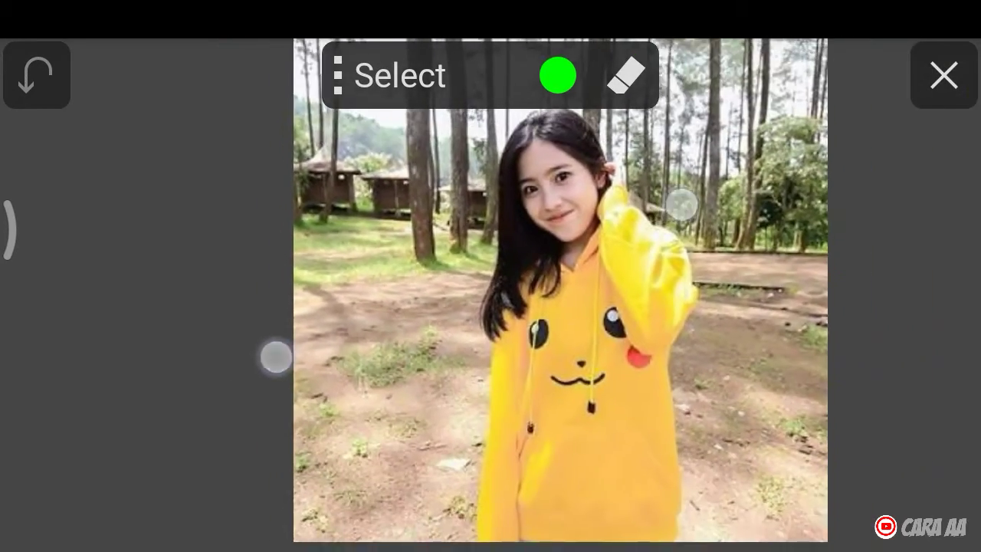
scroll(495, 324, down, 2)
scroll(526, 326, up, 2)
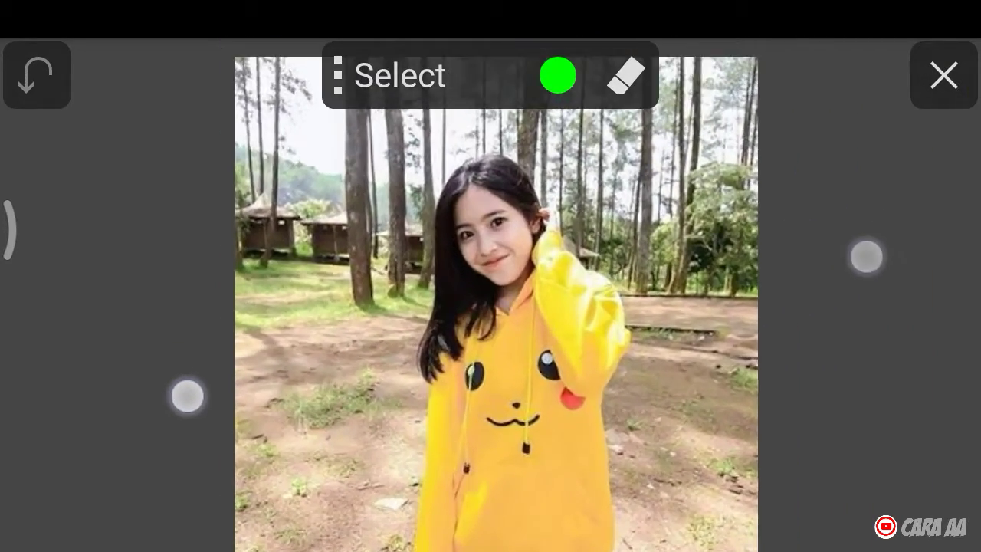
scroll(526, 326, down, 2)
scroll(518, 337, up, 3)
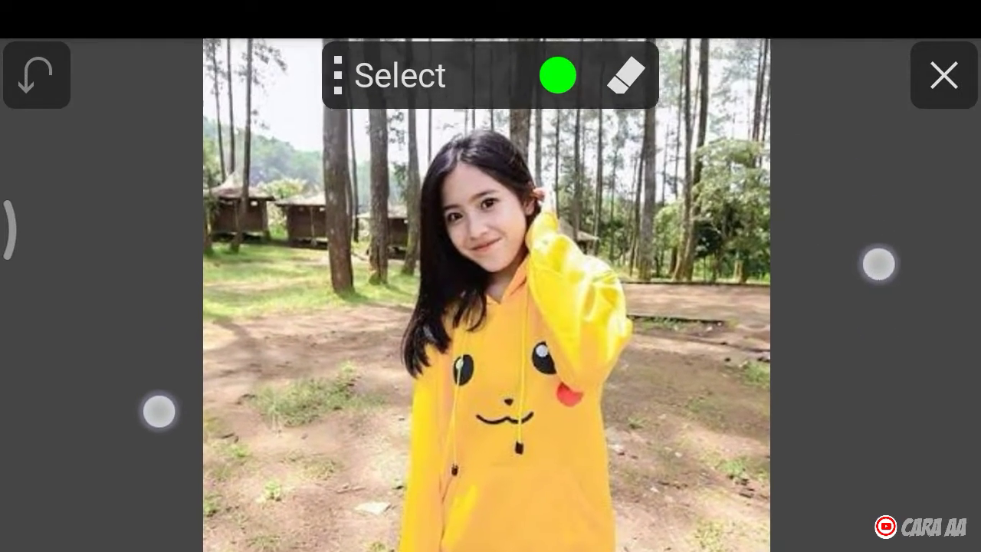
scroll(519, 337, up, 2)
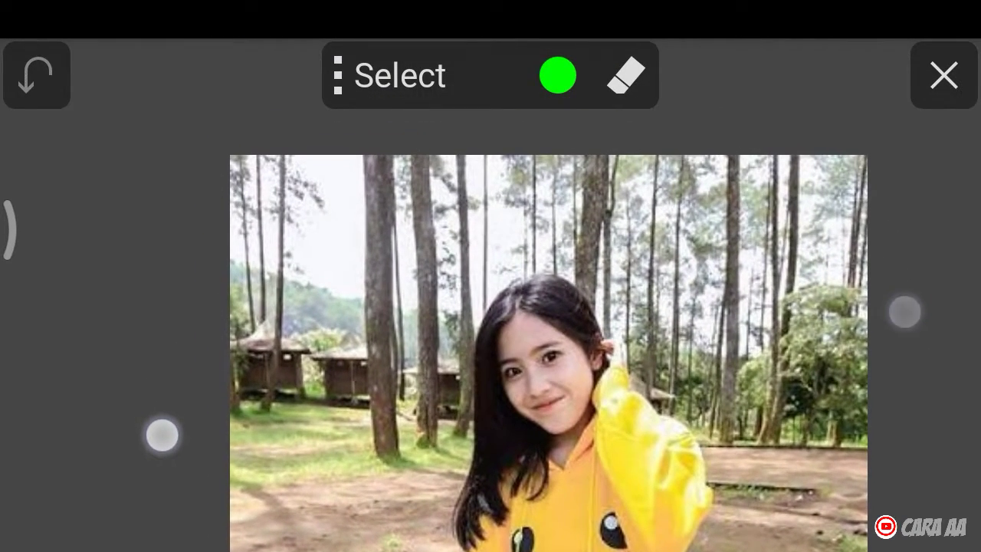
scroll(532, 374, down, 2)
scroll(523, 337, up, 3)
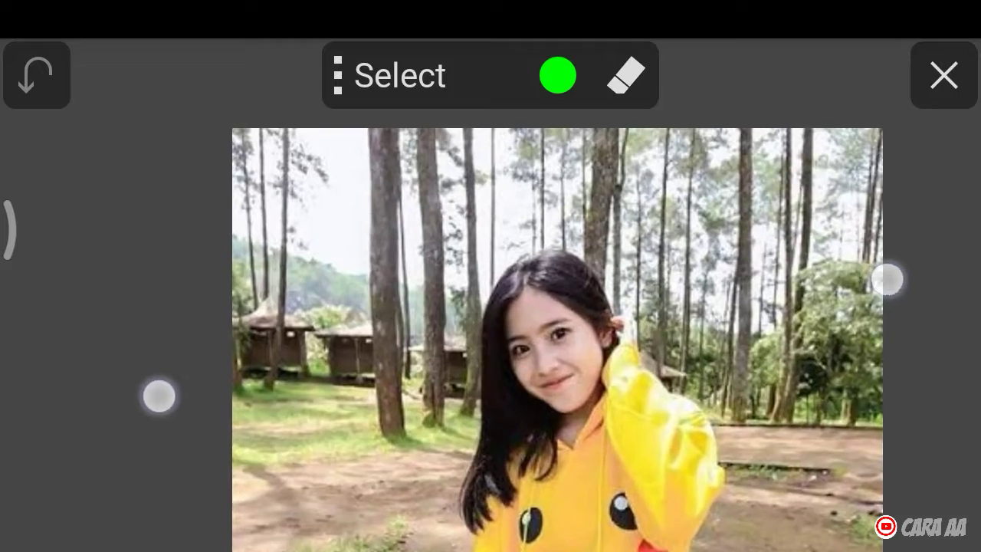
scroll(522, 337, down, 2)
scroll(444, 275, up, 1)
scroll(452, 291, down, 2)
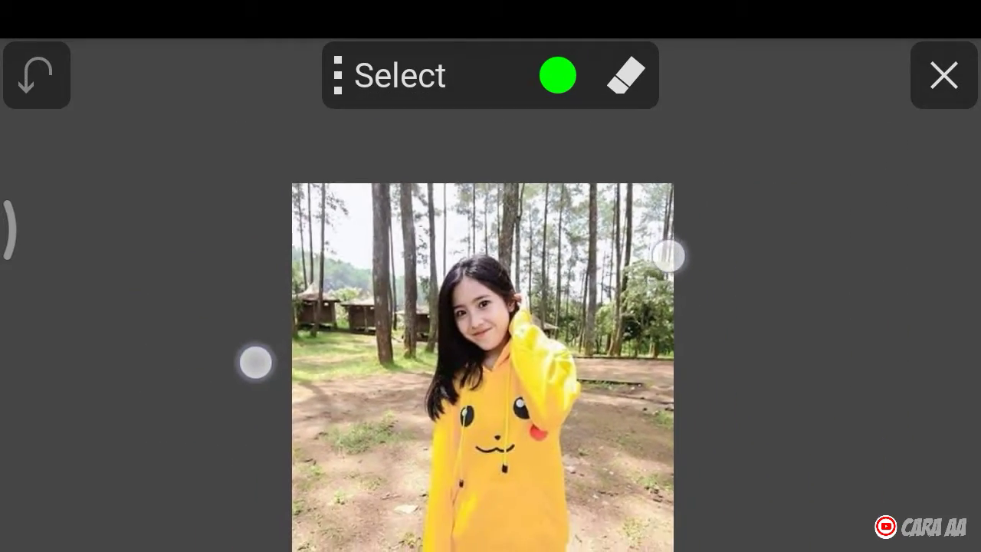
scroll(462, 309, up, 1)
scroll(491, 291, up, 1)
scroll(491, 307, up, 2)
scroll(499, 369, up, 1)
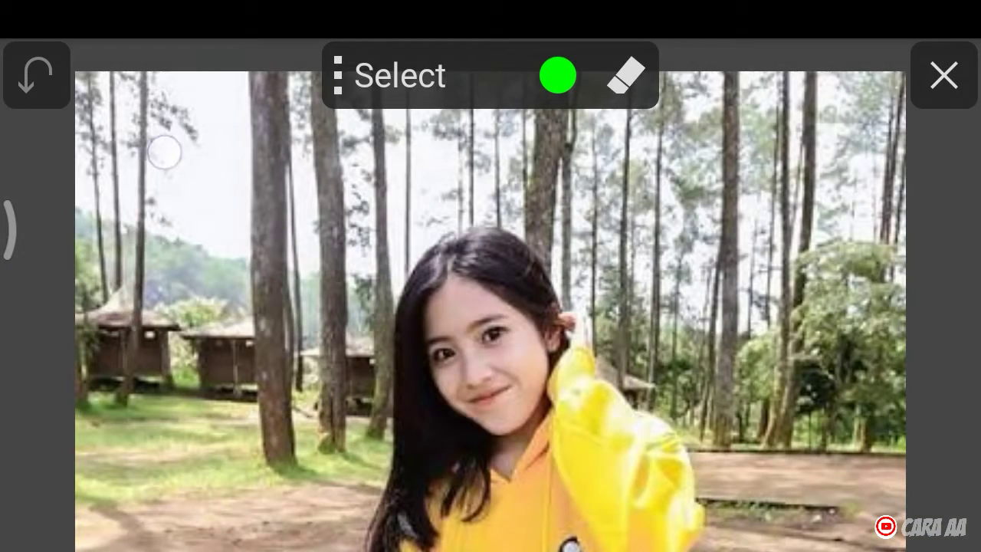
Step: Mask the upper-left trees, the left edge, the treetops and the trees along the right side
mouse_move(164, 152)
mouse_down()
mouse_move(128, 217)
mouse_move(87, 228)
mouse_move(110, 88)
mouse_move(87, 437)
mouse_up()
mouse_move(140, 400)
mouse_down()
mouse_move(258, 197)
mouse_move(222, 213)
mouse_move(339, 157)
mouse_move(589, 140)
mouse_move(720, 307)
mouse_move(780, 361)
mouse_move(773, 248)
mouse_up()
scroll(490, 306, up, 2)
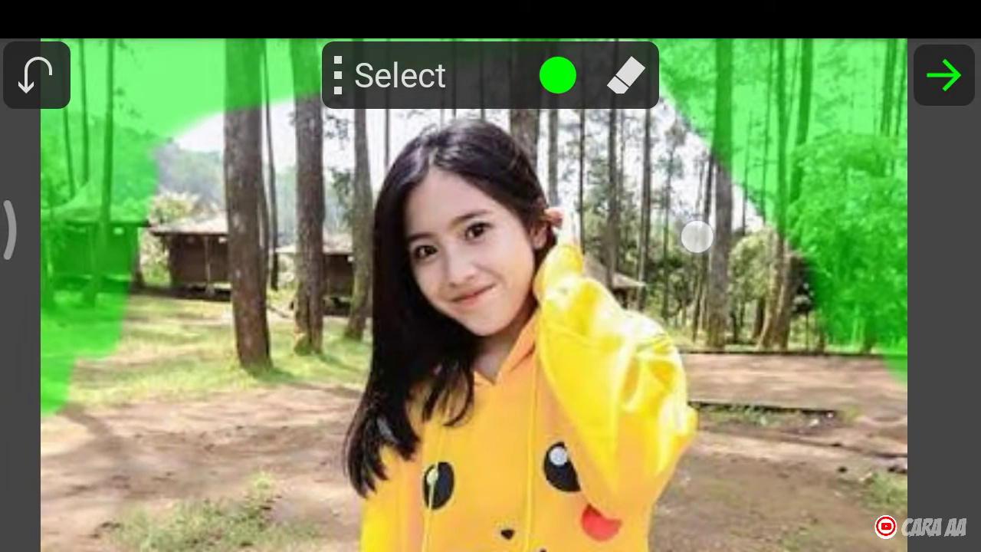
drag(694, 234, 875, 312)
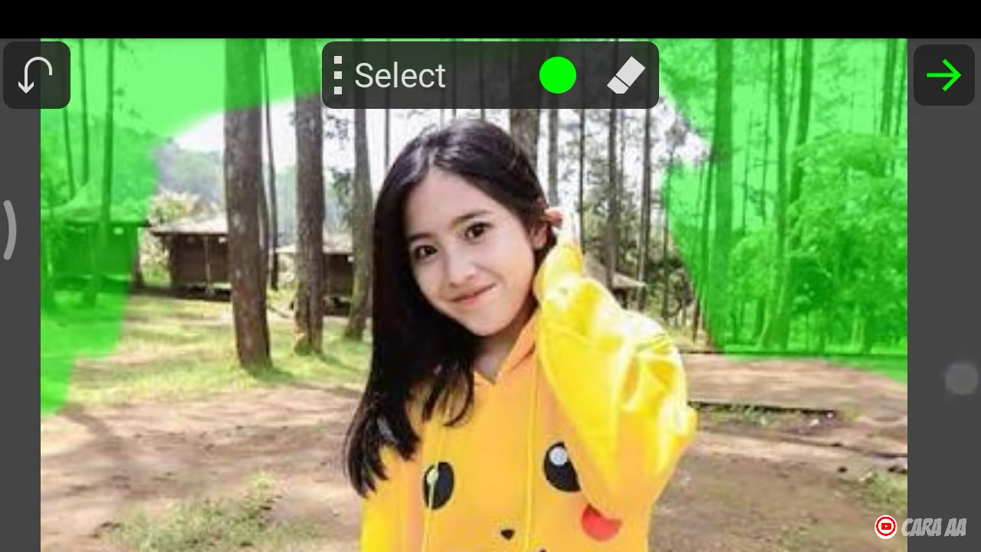
Step: Mask the trees beside the girl's head, the left trees and the sky above the huts
scroll(551, 300, up, 2)
mouse_move(583, 199)
mouse_down()
mouse_move(663, 284)
mouse_move(652, 176)
mouse_move(758, 279)
mouse_up()
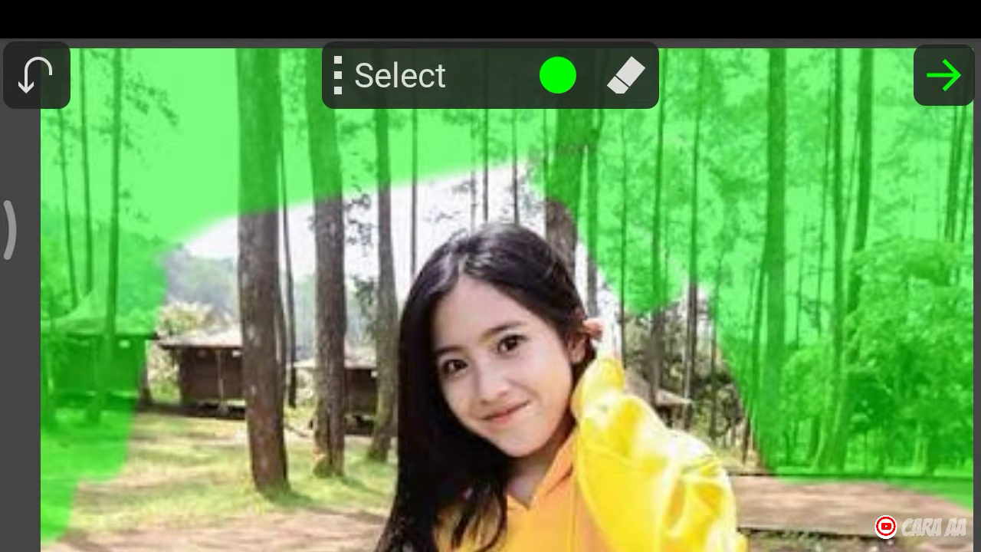
drag(693, 291, 676, 349)
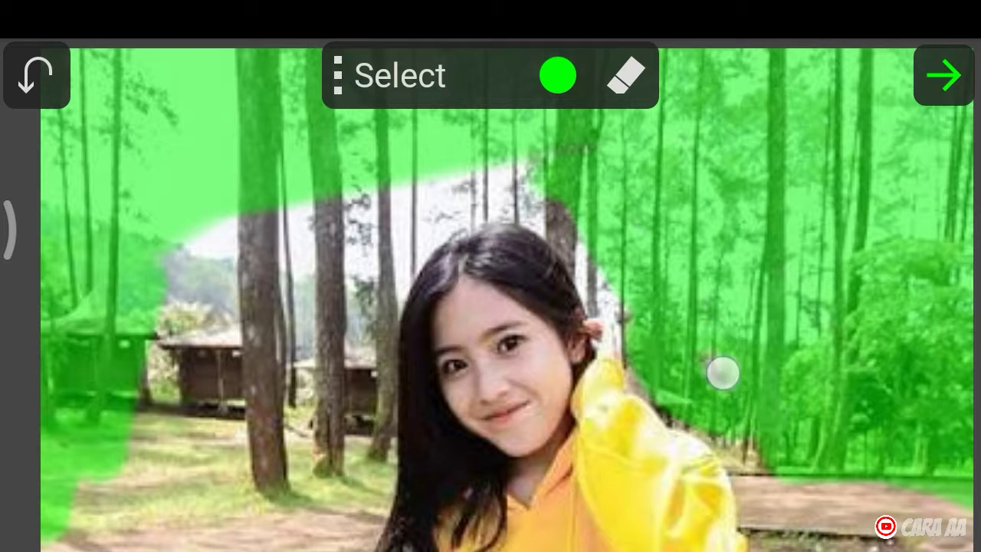
scroll(490, 306, down, 2)
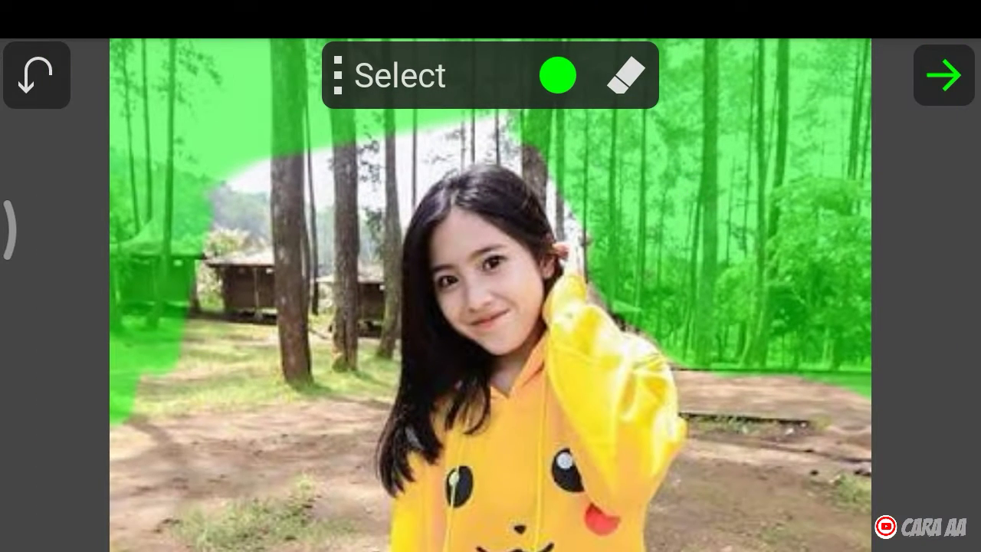
drag(307, 161, 140, 250)
mouse_move(386, 126)
mouse_down()
mouse_move(261, 227)
mouse_move(236, 344)
mouse_move(206, 388)
mouse_move(252, 304)
mouse_move(304, 310)
mouse_move(301, 363)
mouse_move(358, 357)
mouse_up()
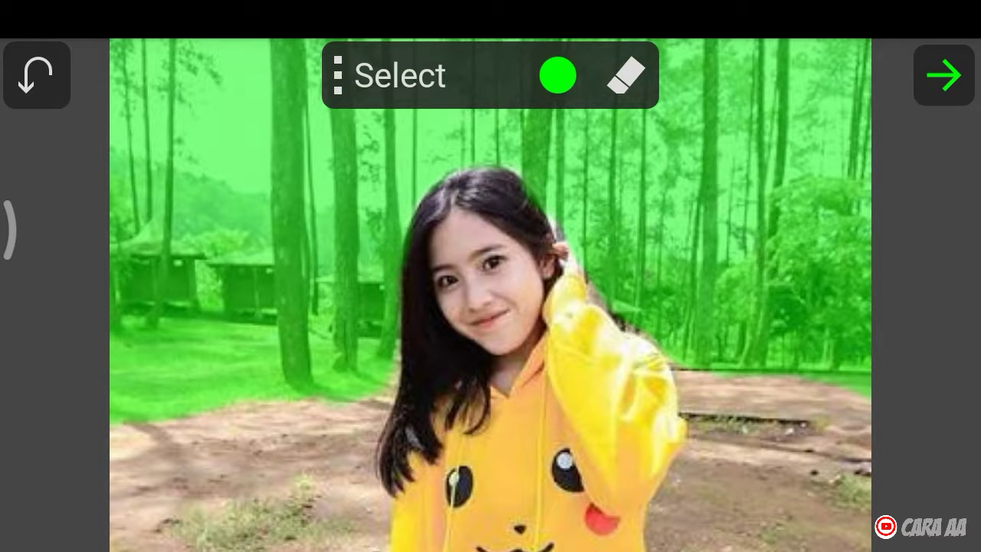
Step: Toggle the brush selection mode and zoom in on the dirt ground's grass patches
scroll(490, 306, up, 2)
click(626, 75)
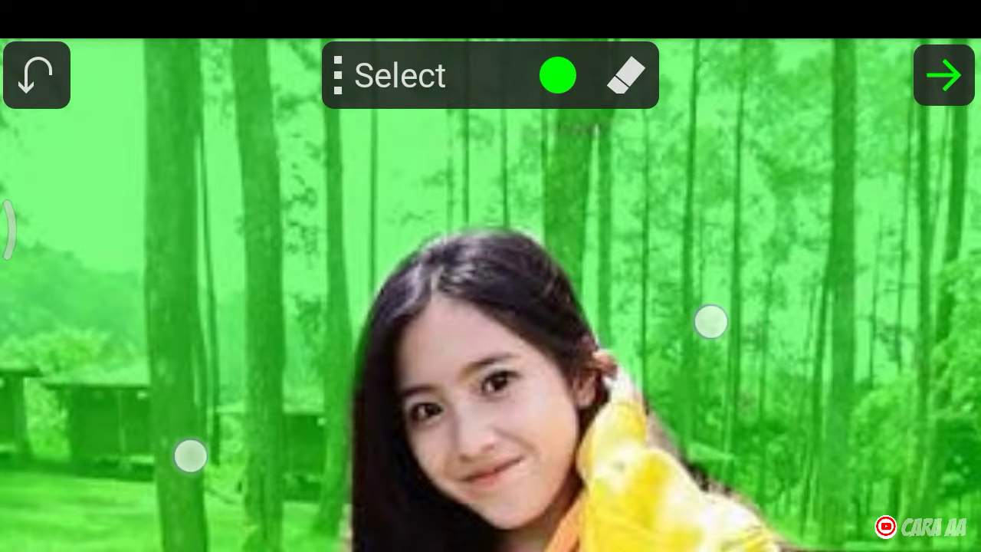
scroll(451, 388, down, 2)
scroll(432, 334, up, 2)
scroll(410, 383, down, 3)
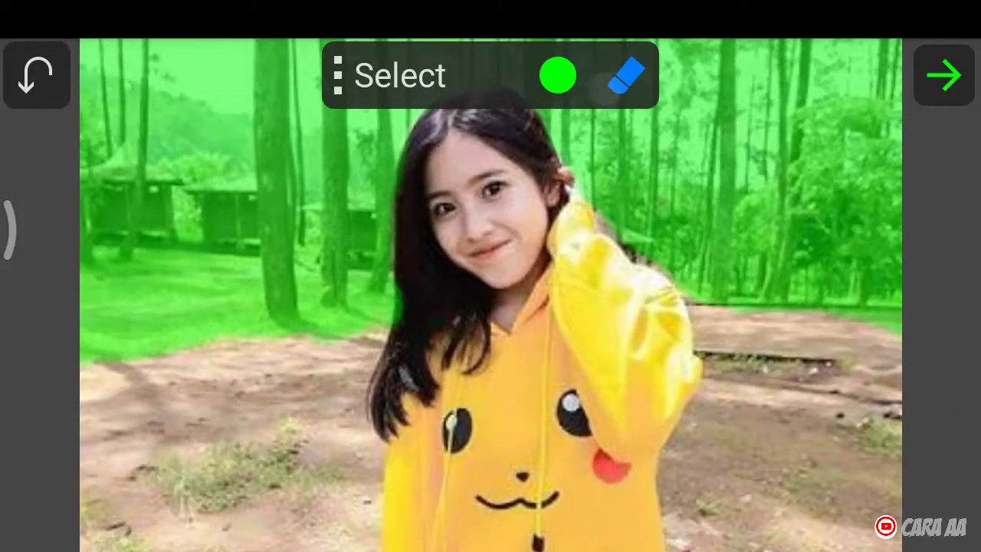
scroll(423, 409, up, 2)
scroll(491, 322, down, 2)
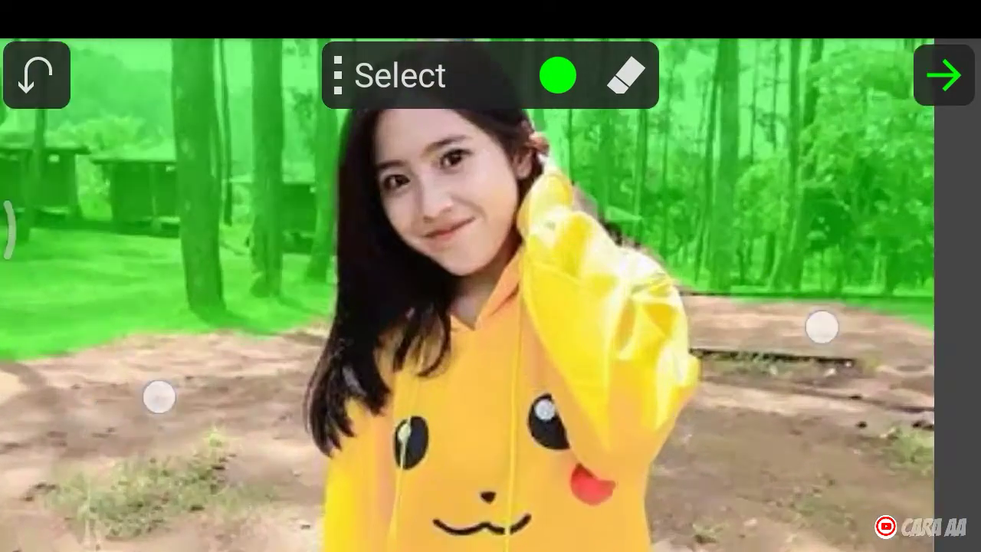
scroll(491, 360, up, 3)
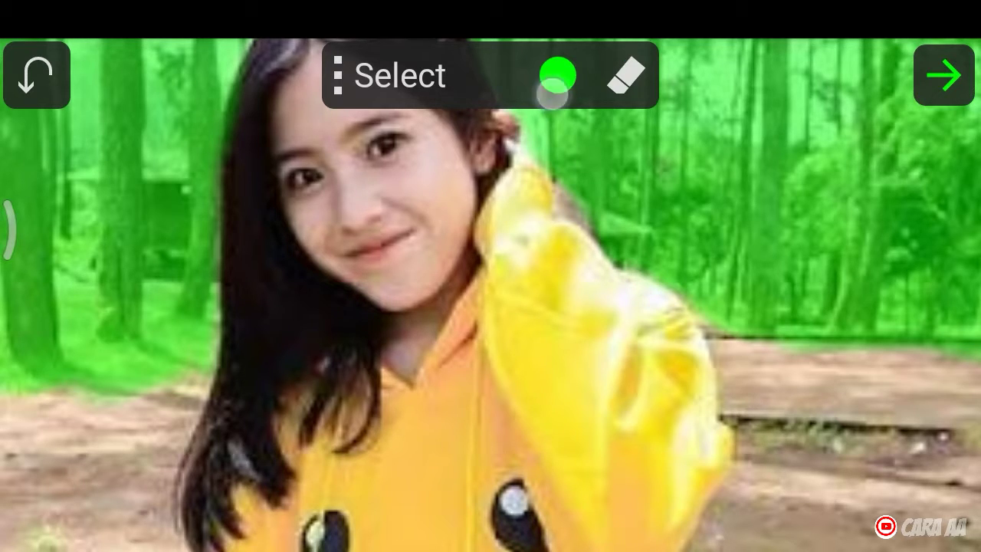
scroll(490, 306, down, 3)
scroll(450, 394, down, 1)
scroll(490, 321, up, 4)
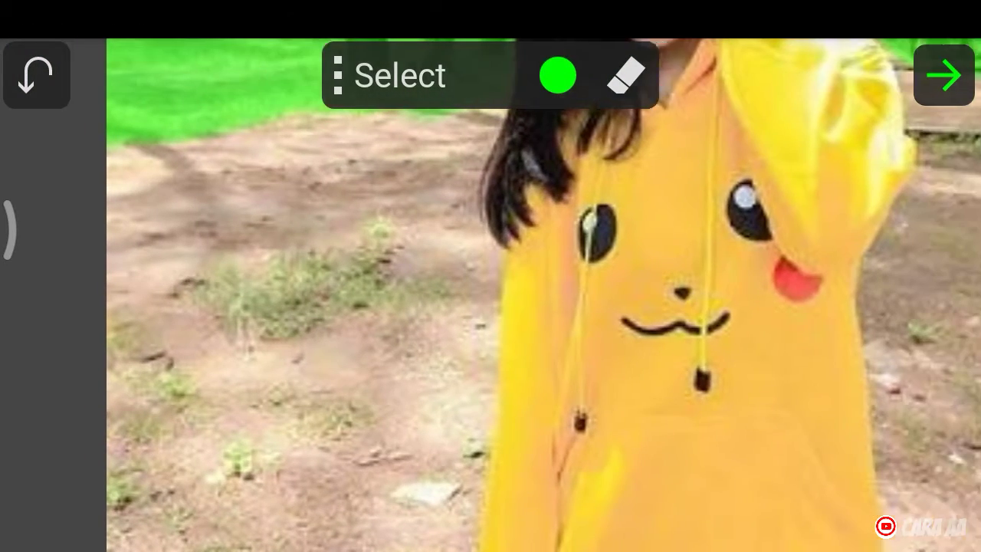
scroll(527, 295, right, 1)
Step: Mask the grass patch on the ground, zoom out and confirm the selection to reach the Effect list
drag(180, 297, 330, 272)
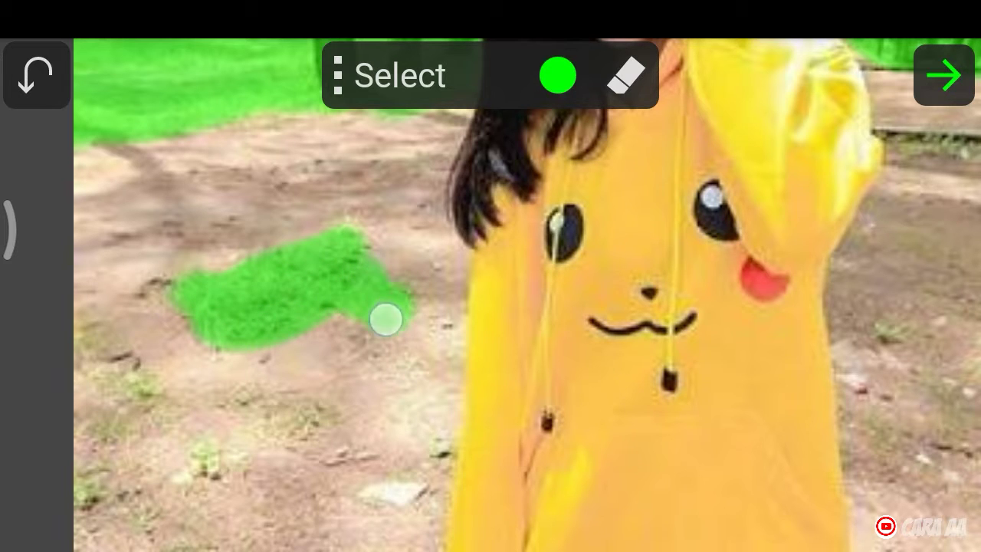
scroll(335, 389, down, 3)
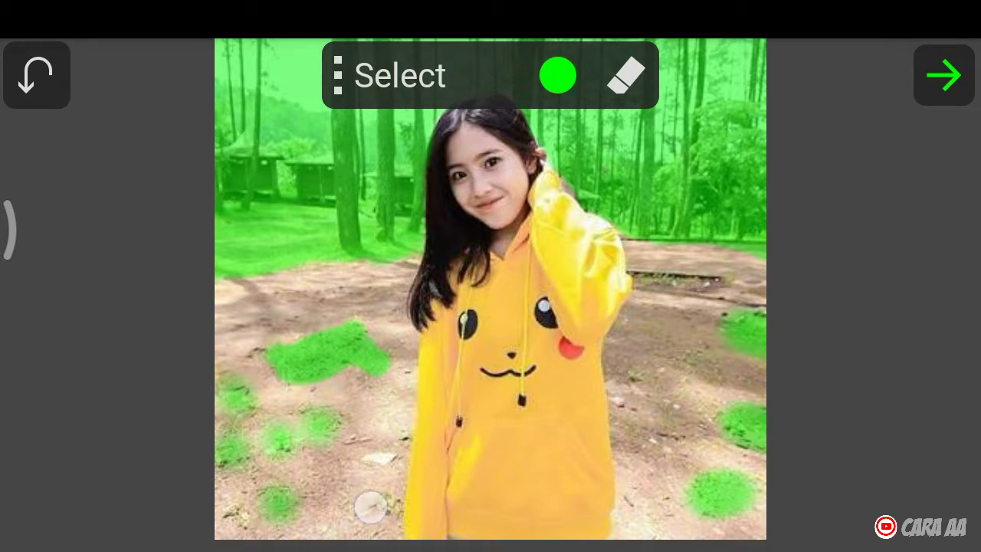
scroll(513, 383, down, 2)
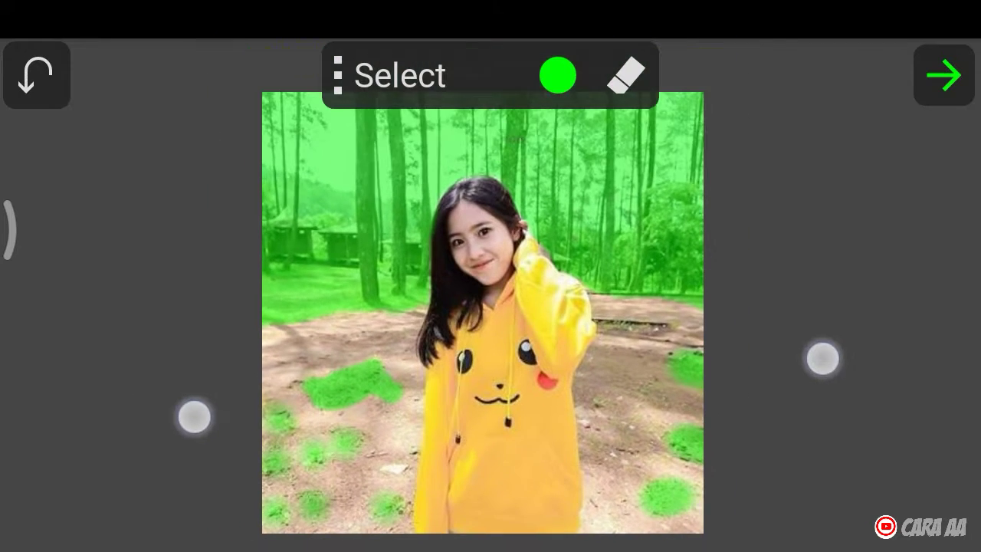
scroll(513, 383, down, 3)
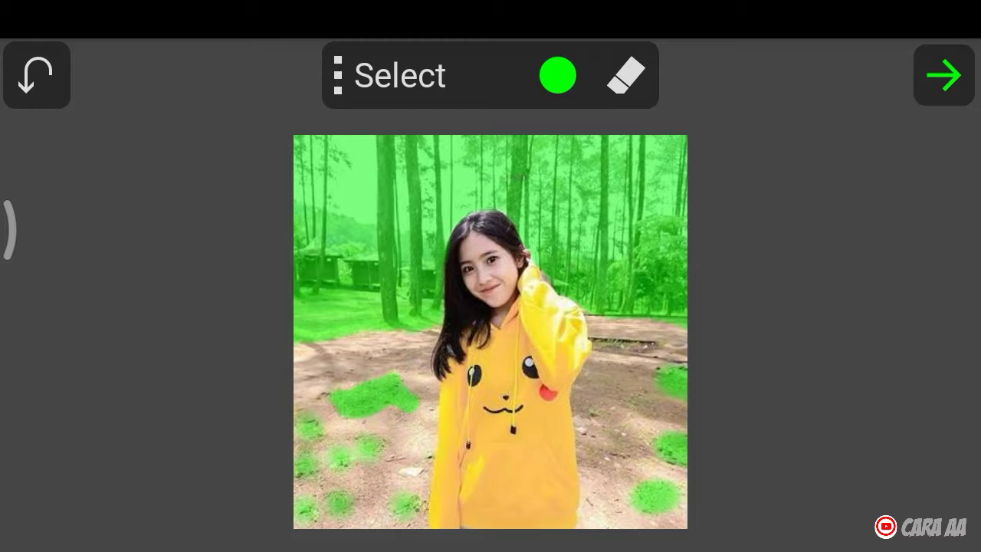
click(960, 96)
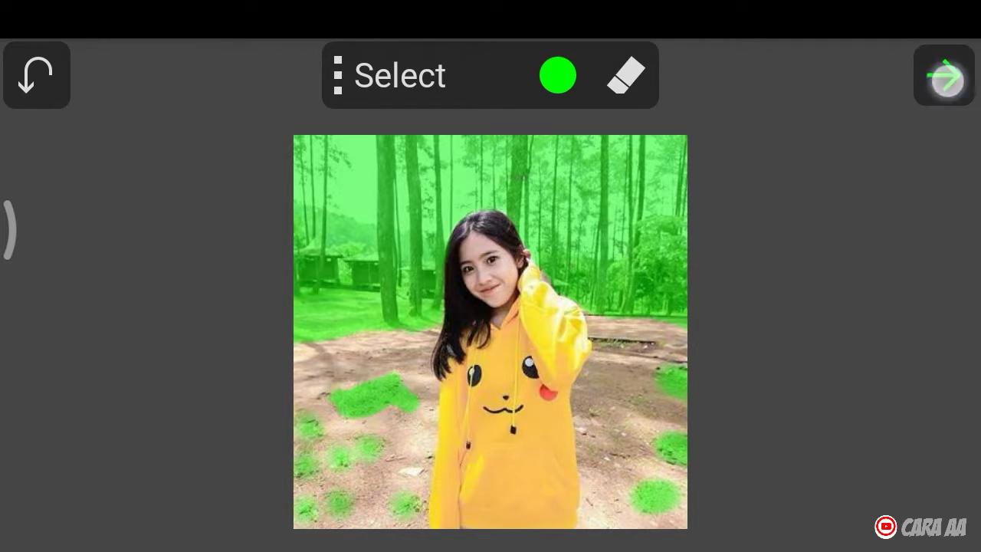
click(946, 79)
Step: Choose Hue and drag its slider to -147° so the masked trees and grass turn purple
drag(768, 464, 803, 204)
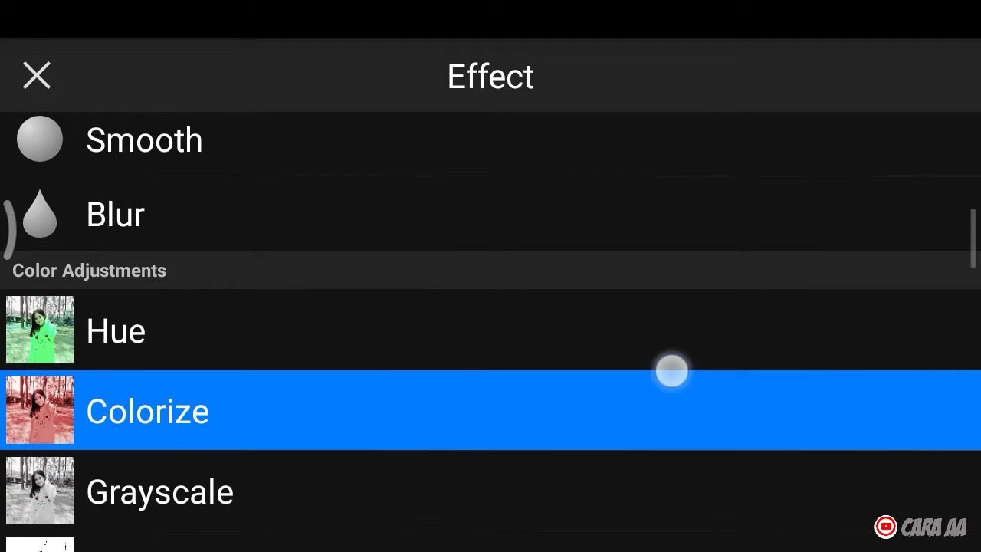
drag(671, 371, 727, 300)
click(725, 271)
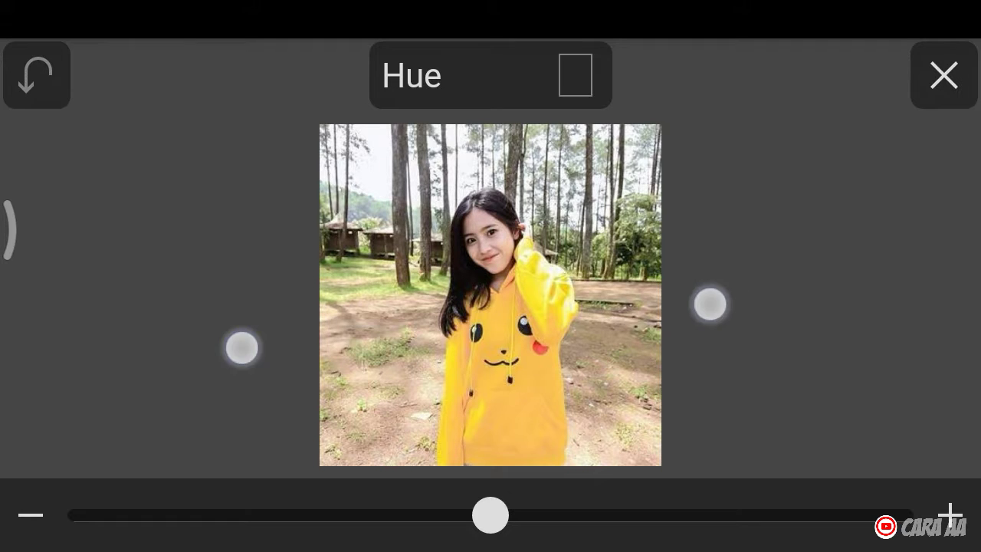
scroll(490, 322, up, 5)
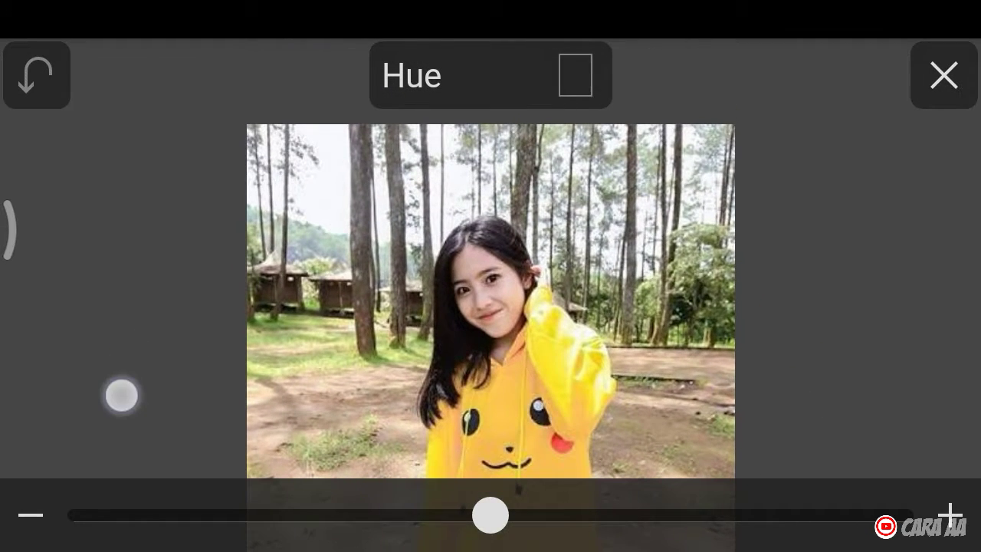
scroll(491, 321, down, 3)
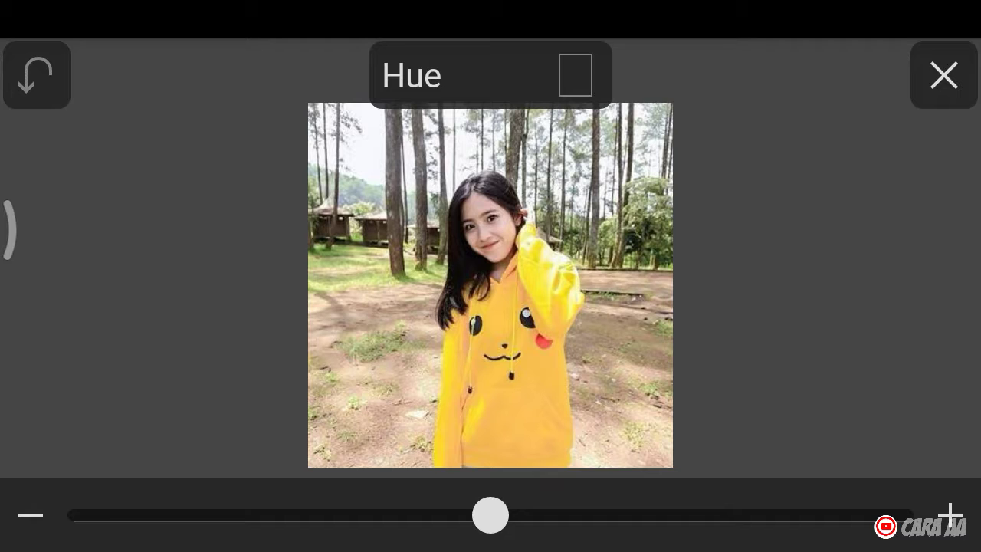
mouse_move(490, 525)
mouse_down()
mouse_move(429, 517)
mouse_move(756, 515)
mouse_move(104, 517)
mouse_move(827, 515)
mouse_move(112, 511)
mouse_move(144, 537)
mouse_up()
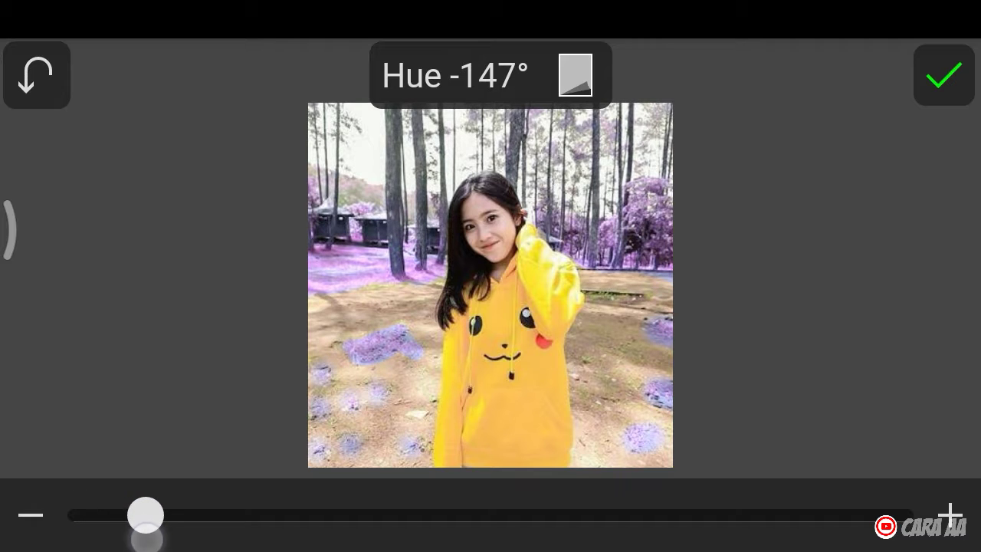
drag(740, 355, 768, 268)
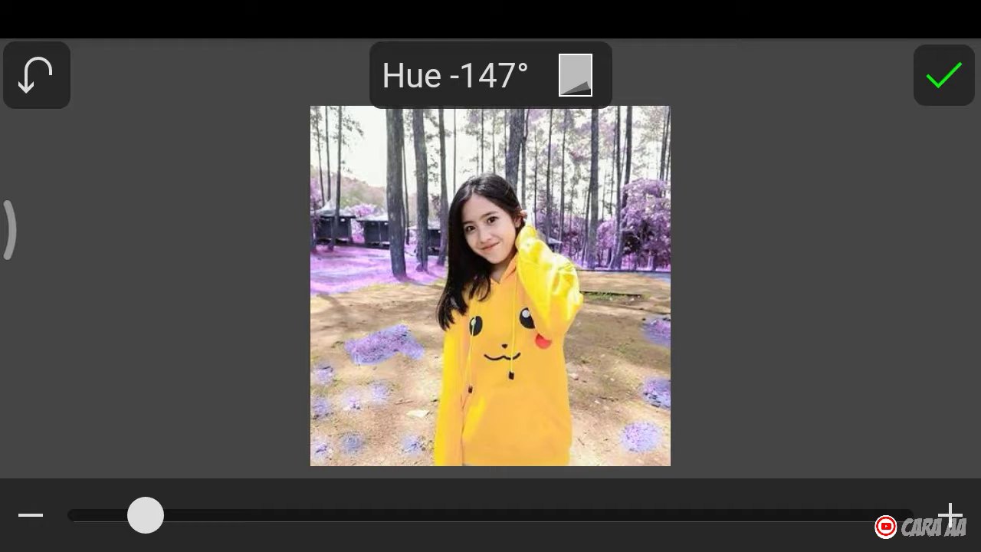
Step: Apply the -147° hue shift and enlarge the photo to review the purple result
click(954, 96)
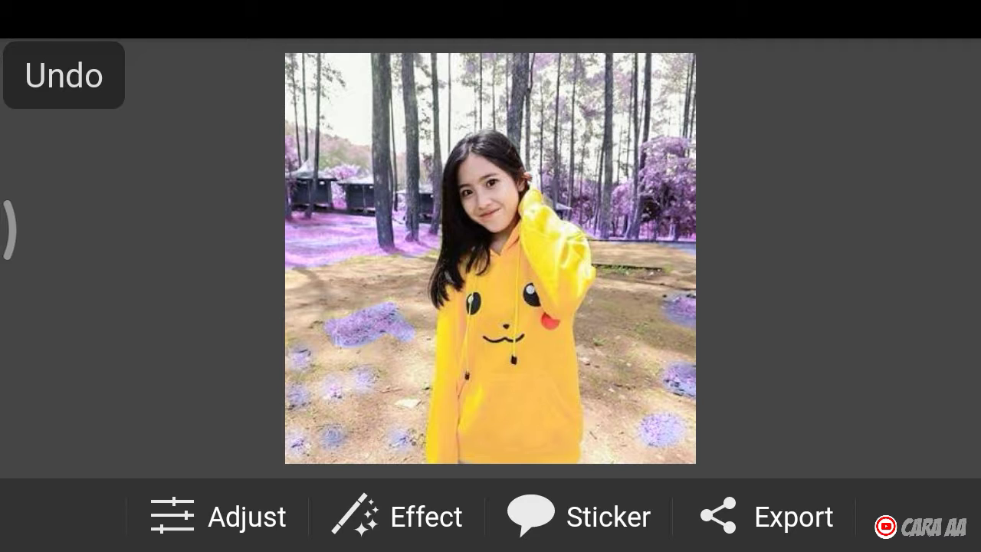
mouse_move(767, 221)
mouse_down()
mouse_move(793, 231)
mouse_move(775, 228)
mouse_move(806, 220)
mouse_move(783, 219)
mouse_up()
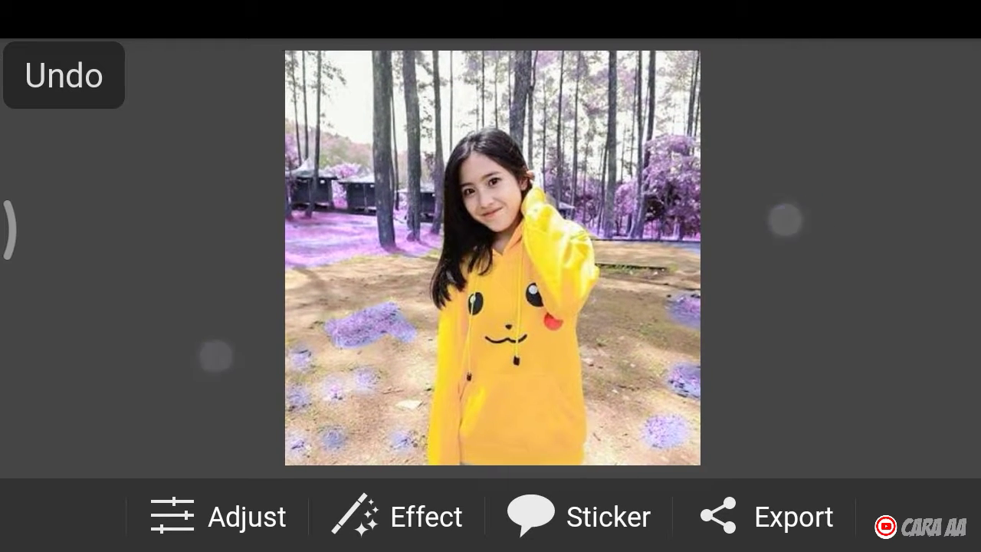